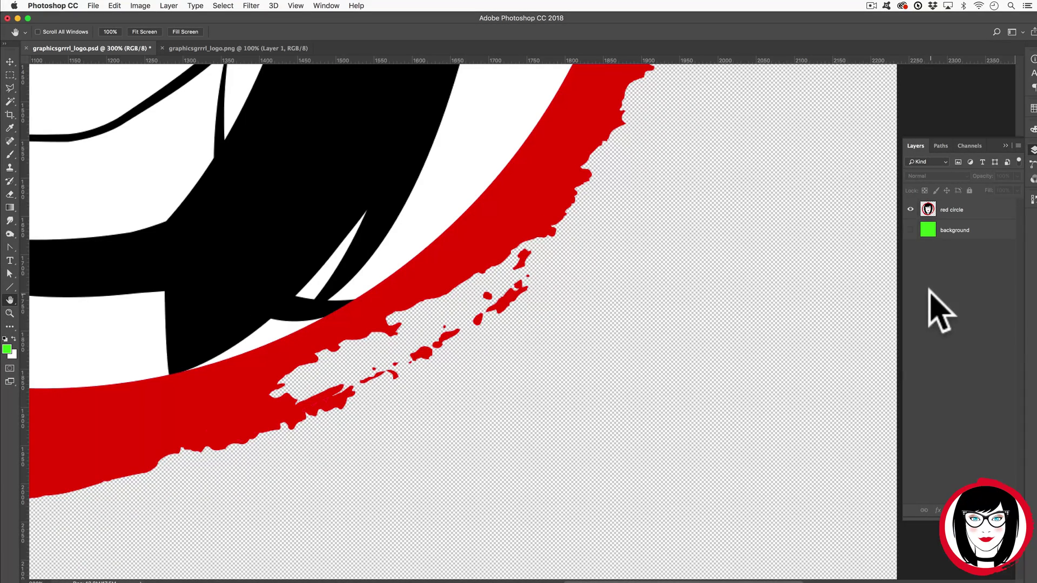
{"action": "left_click", "coordinate": [911, 229]}
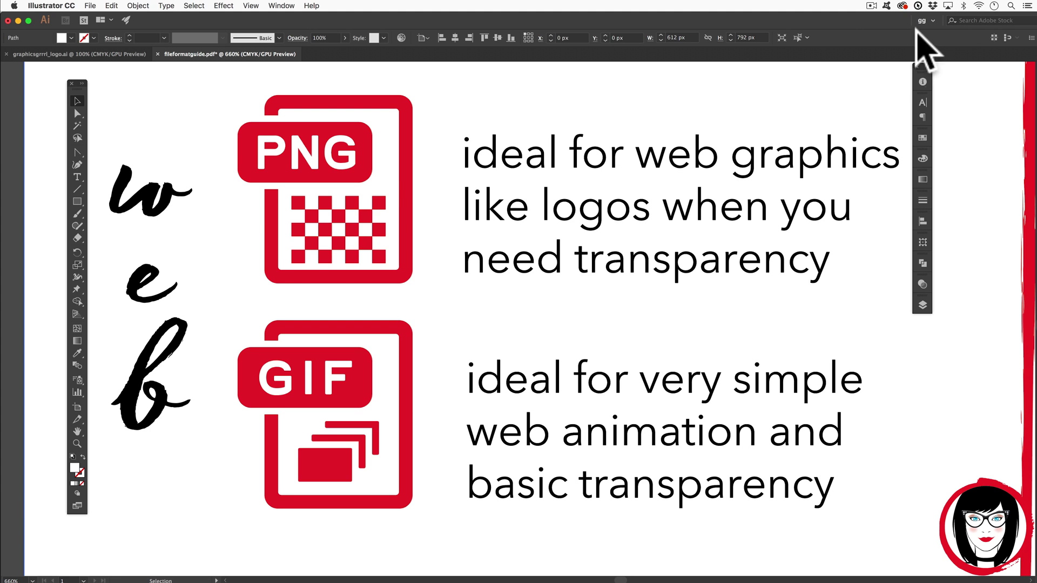
{"action": "left_click", "coordinate": [217, 228]}
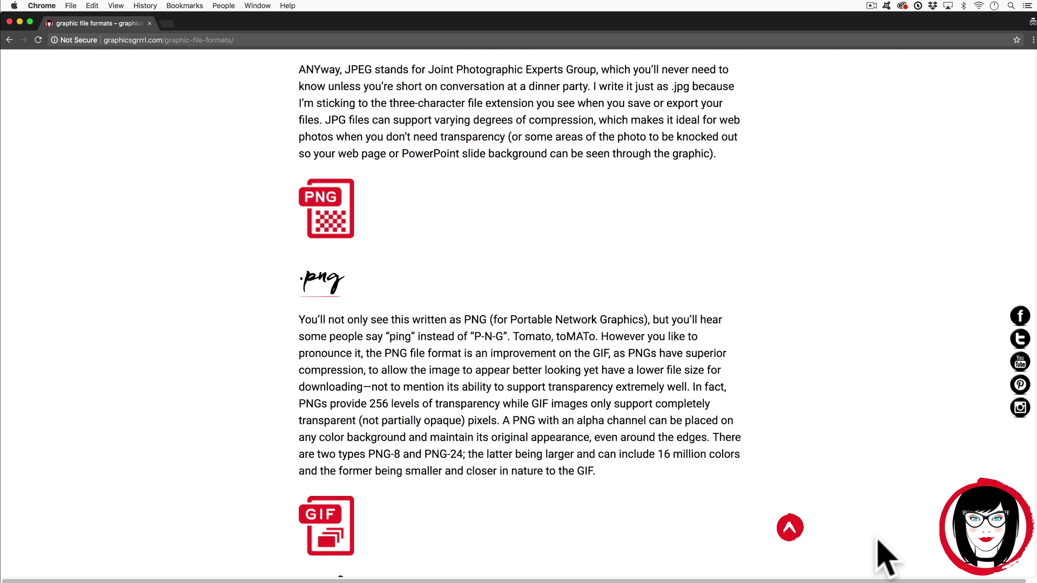
{"action": "left_click", "coordinate": [869, 477]}
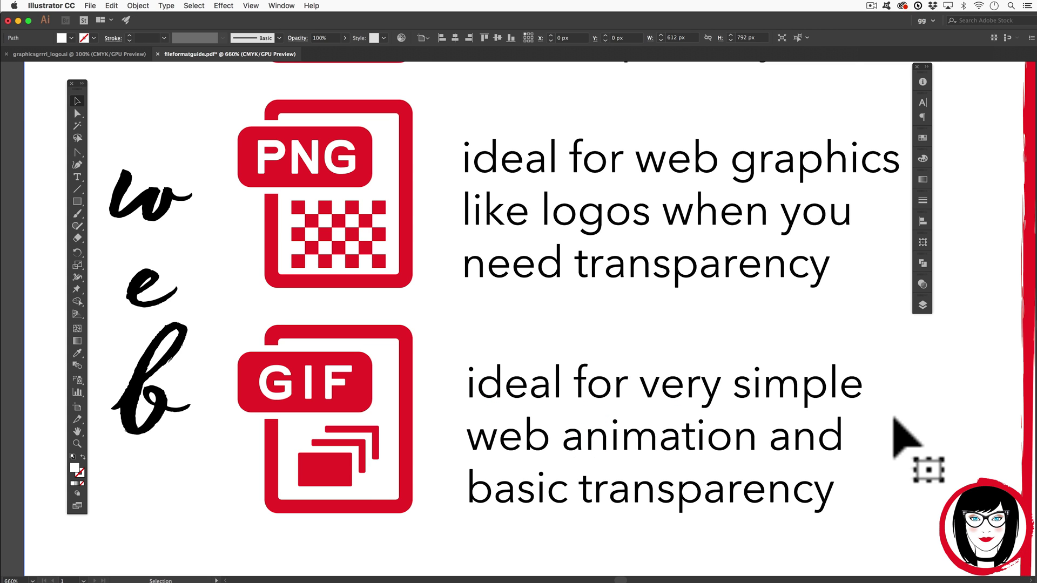
{"action": "left_click", "coordinate": [894, 419]}
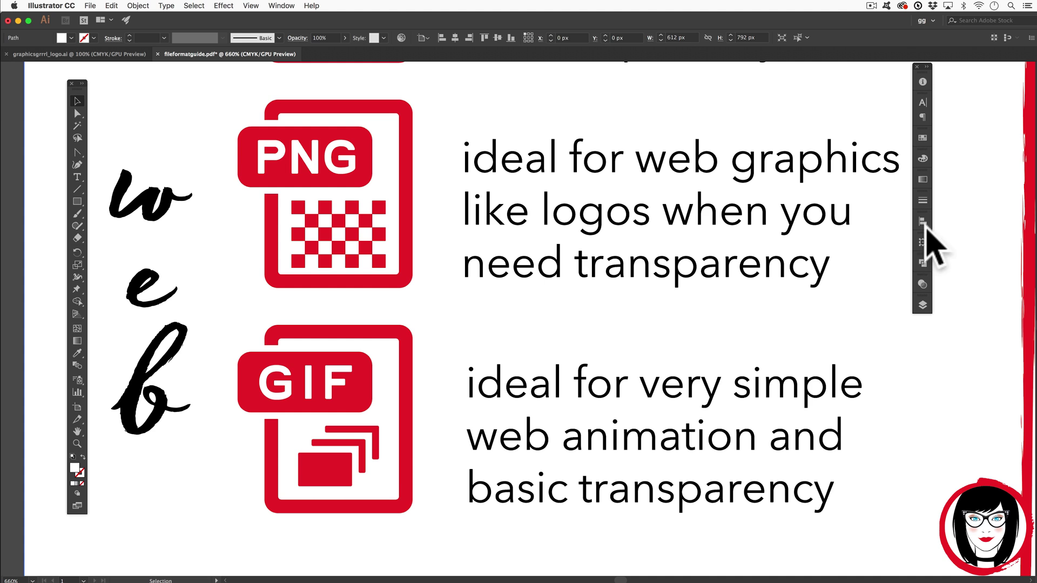
{"action": "left_click", "coordinate": [881, 213]}
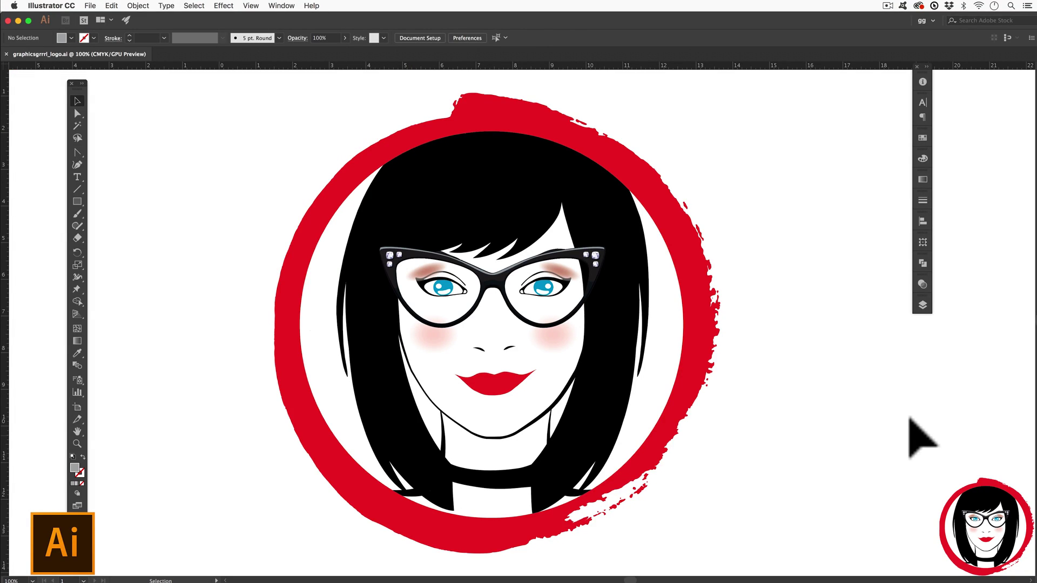
Open the logo in Save for Web (Legacy) and set the export format to PNG-24.
{"action": "left_click", "coordinate": [90, 6]}
{"action": "mouse_move", "coordinate": [108, 173]}
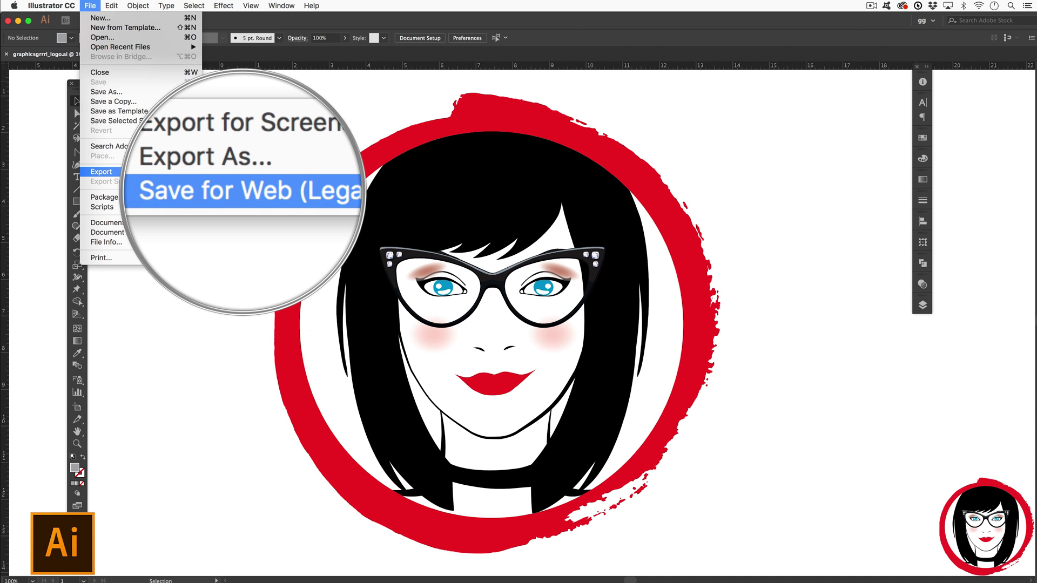
{"action": "left_click", "coordinate": [243, 191]}
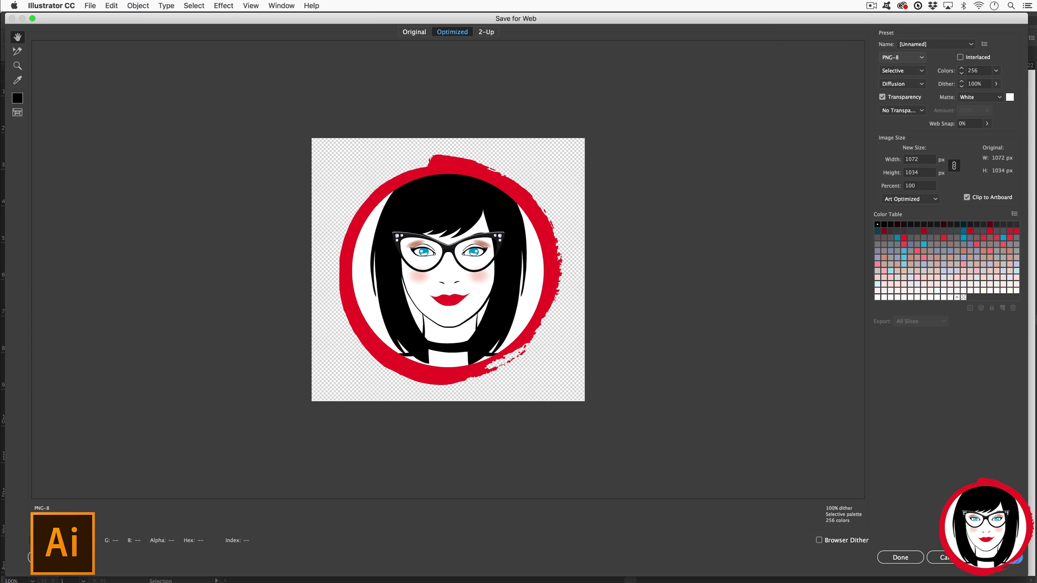
{"action": "left_click", "coordinate": [903, 57]}
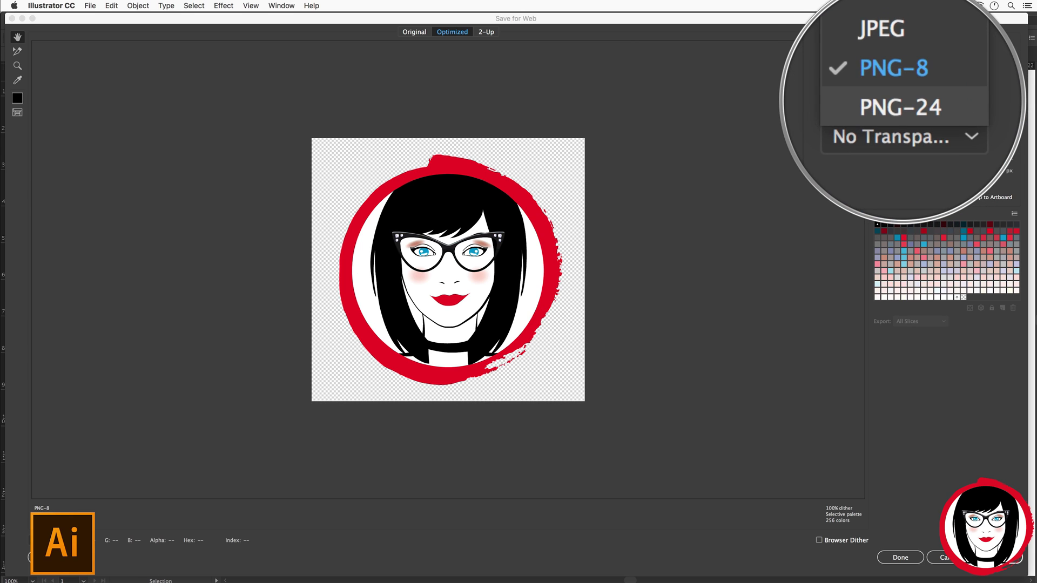
{"action": "left_click", "coordinate": [901, 102]}
{"action": "left_click", "coordinate": [902, 58]}
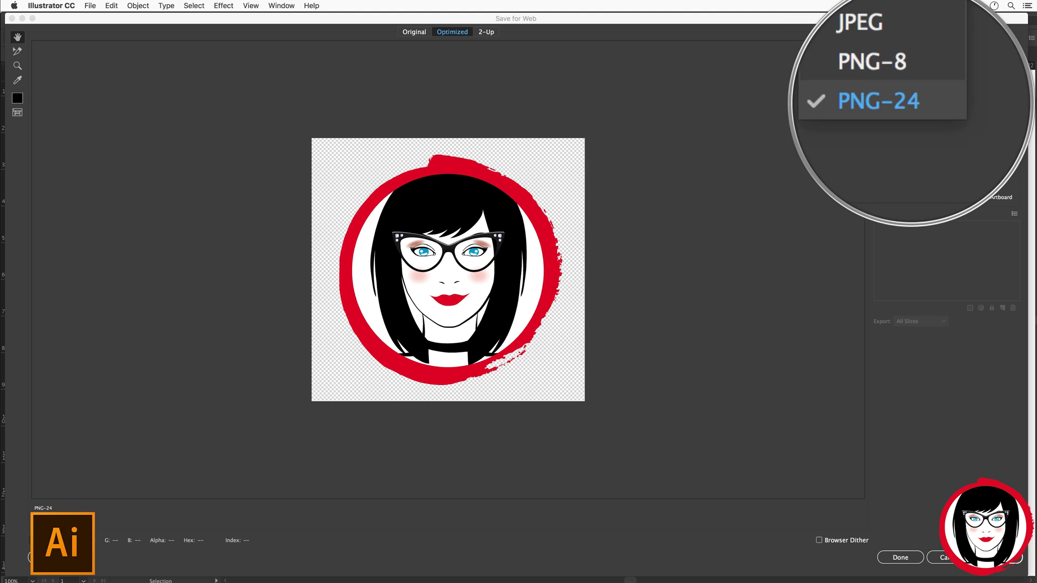
{"action": "key", "text": "Escape"}
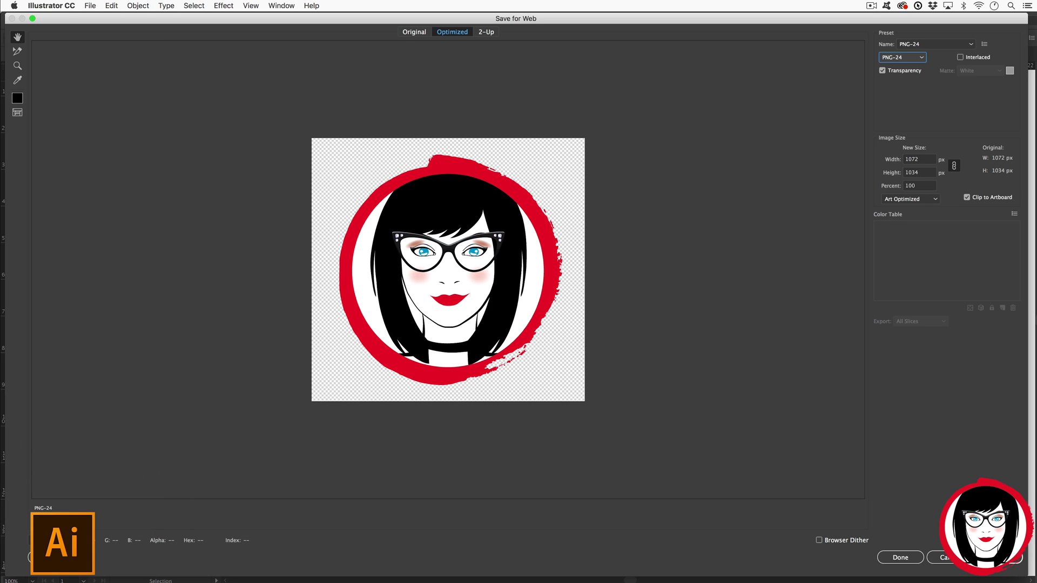
Set the export format to PNG-8 and show the original and optimized previews side by side in 2-Up view.
{"action": "left_click", "coordinate": [902, 57]}
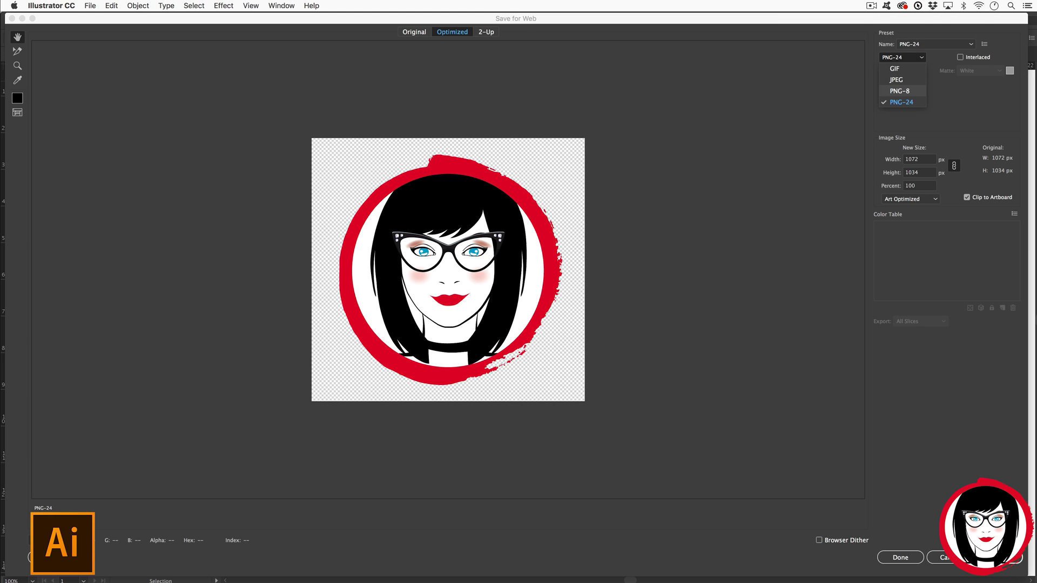
{"action": "left_click", "coordinate": [899, 91]}
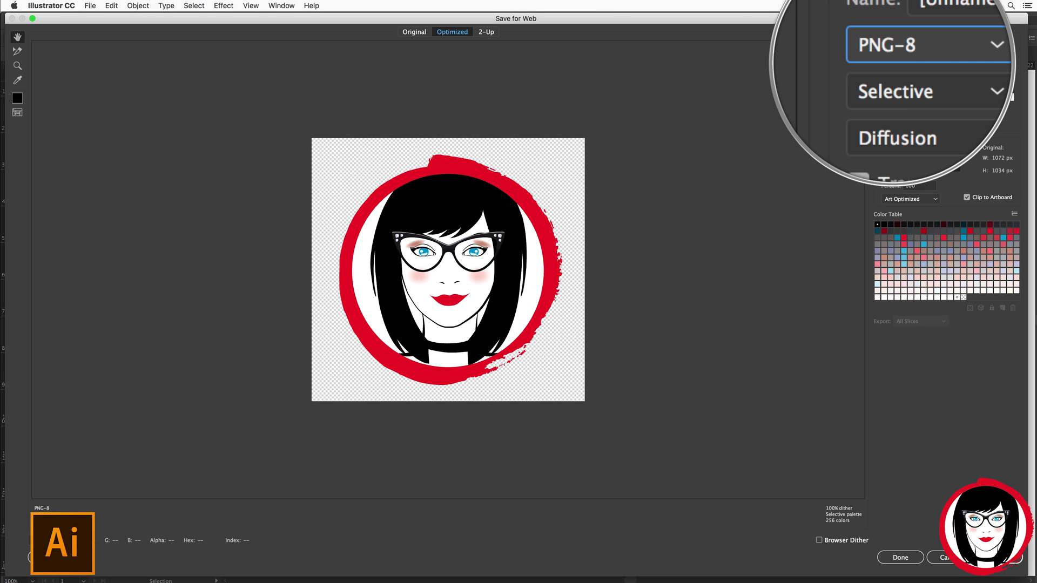
{"action": "mouse_move", "coordinate": [931, 263]}
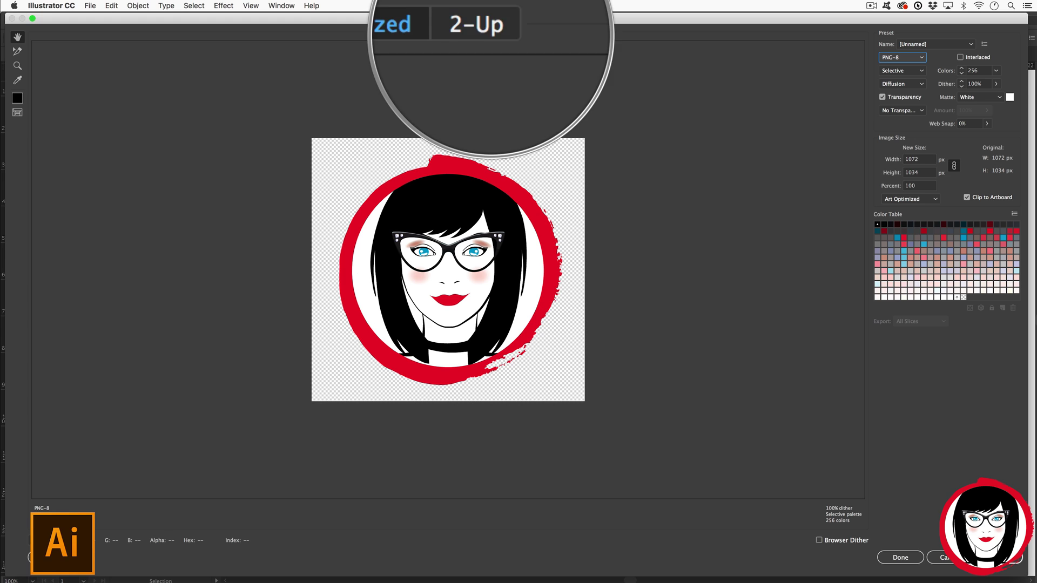
{"action": "left_click", "coordinate": [453, 31]}
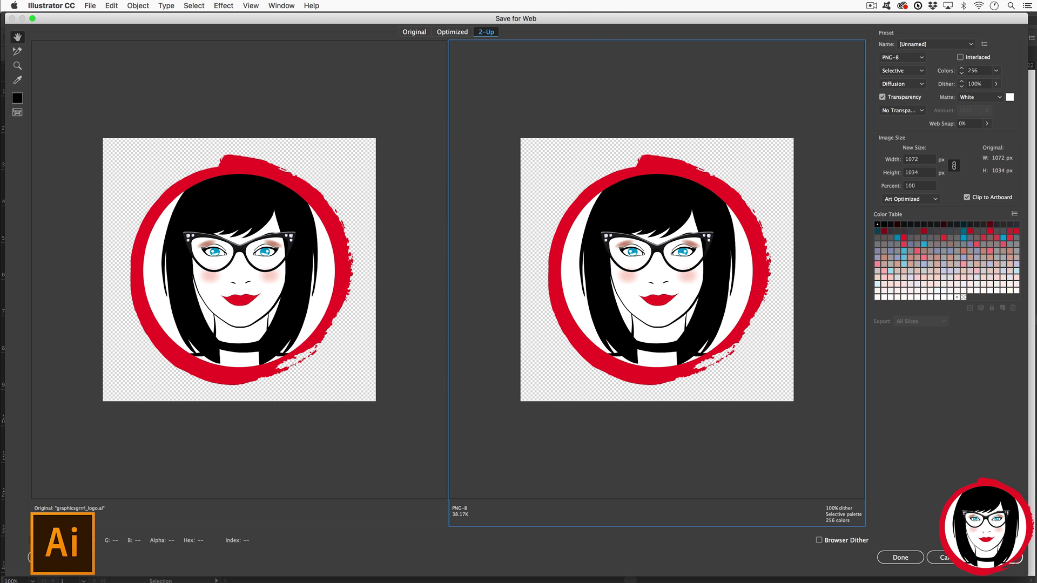
Compare the original artwork with the PNG-8 version by activating each preview in turn.
{"action": "left_click", "coordinate": [239, 443]}
{"action": "left_click", "coordinate": [657, 443]}
{"action": "left_click", "coordinate": [239, 443]}
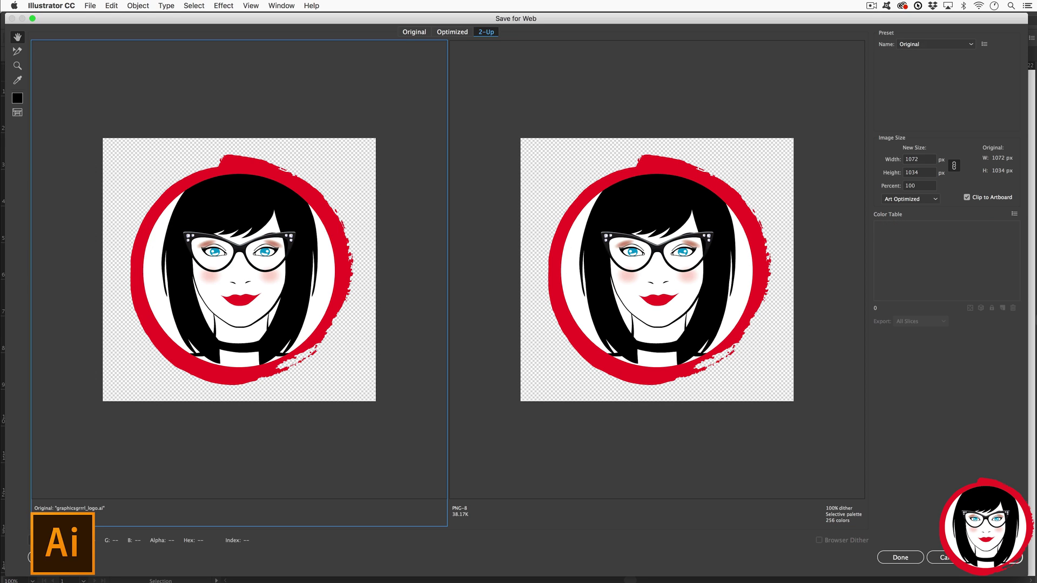
{"action": "left_click", "coordinate": [657, 443]}
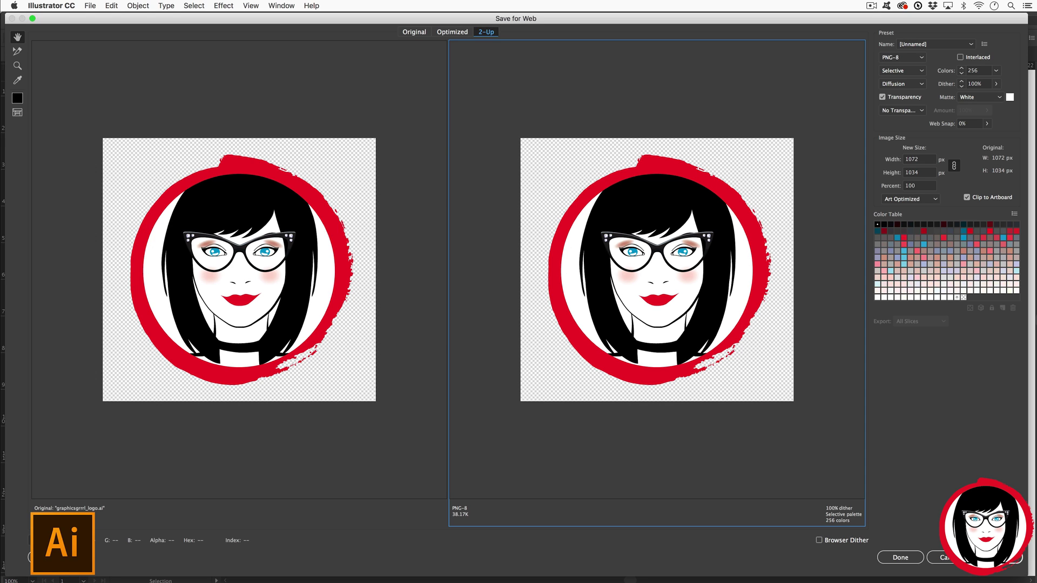
Apply the PNG-24 preset to the preview showing the original artwork.
{"action": "left_click", "coordinate": [394, 65]}
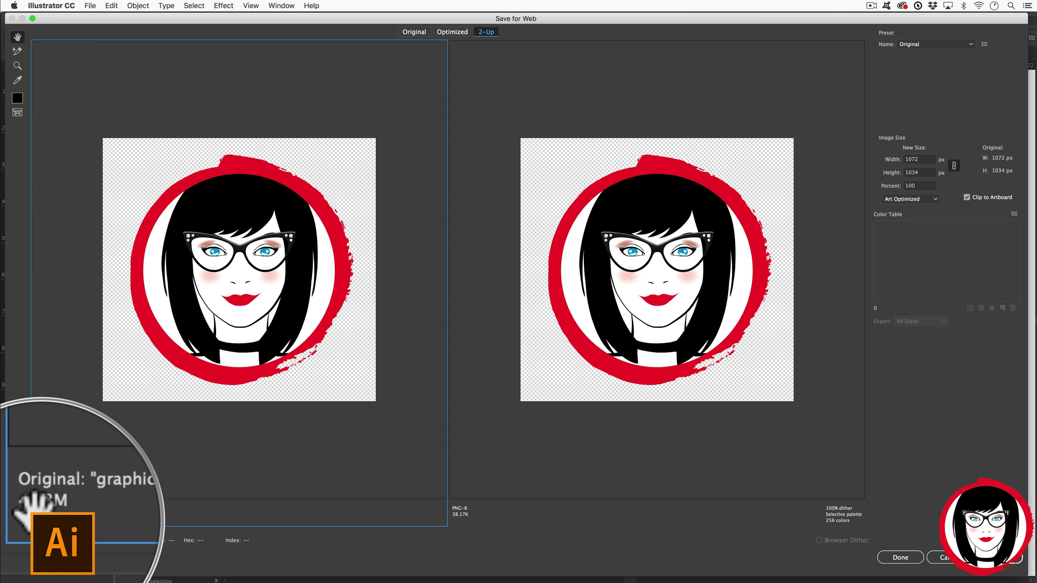
{"action": "left_click", "coordinate": [930, 44]}
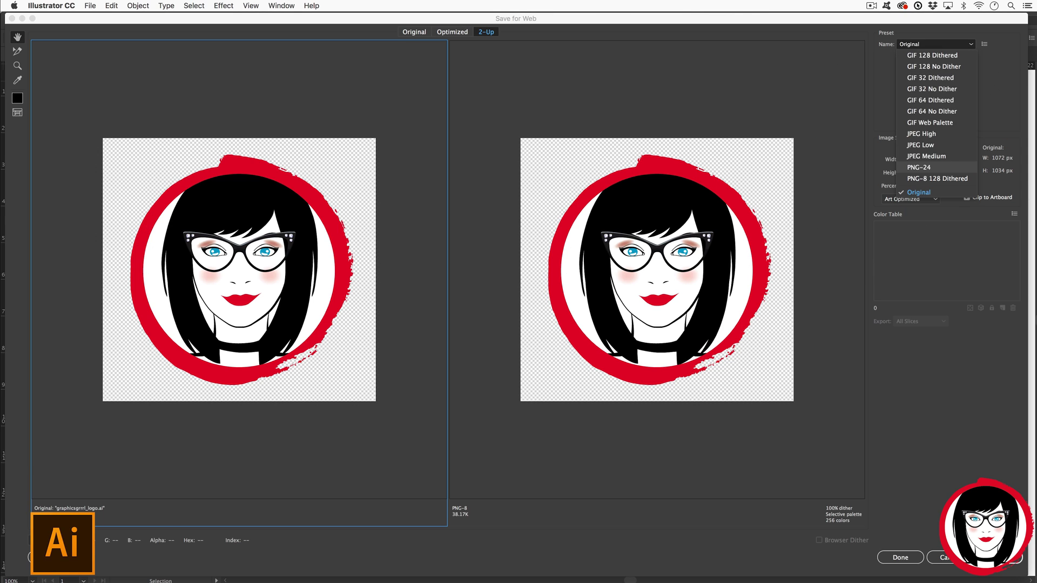
{"action": "left_click", "coordinate": [913, 162]}
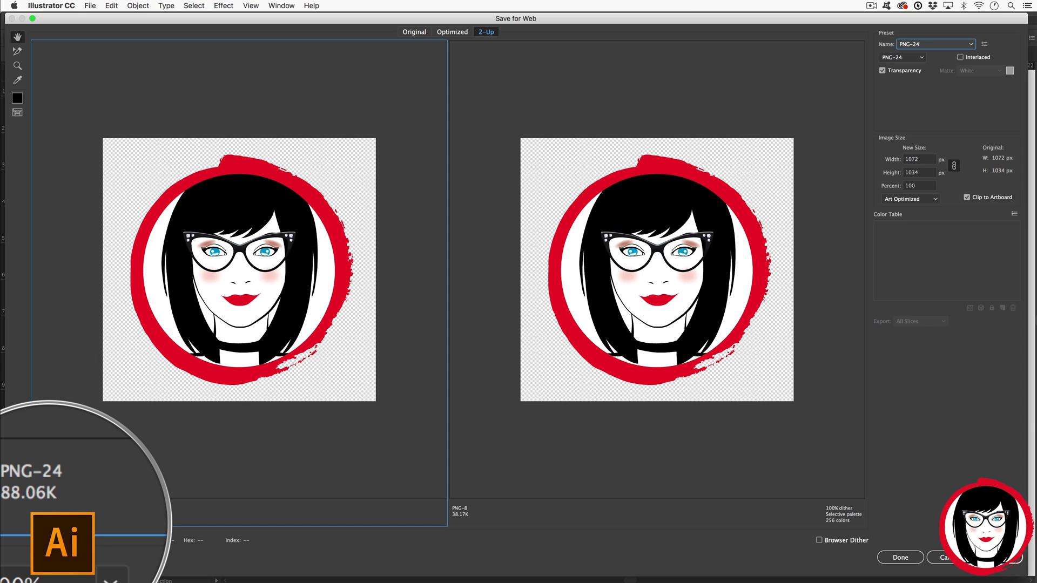
Compare the file size and settings of the PNG-24 and PNG-8 previews by activating each in turn.
{"action": "left_click", "coordinate": [607, 67]}
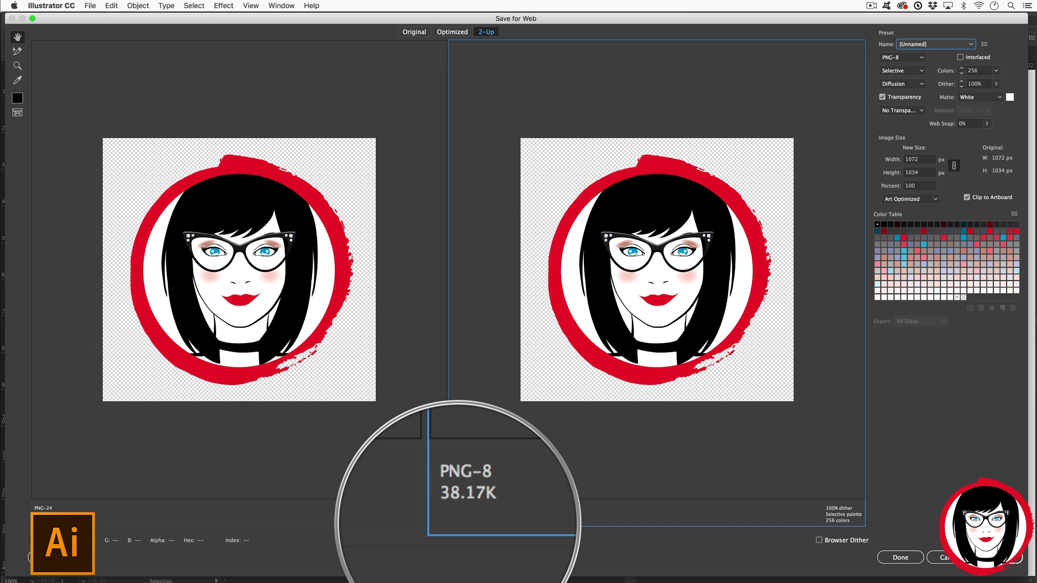
{"action": "left_click", "coordinate": [394, 447]}
{"action": "left_click", "coordinate": [575, 440]}
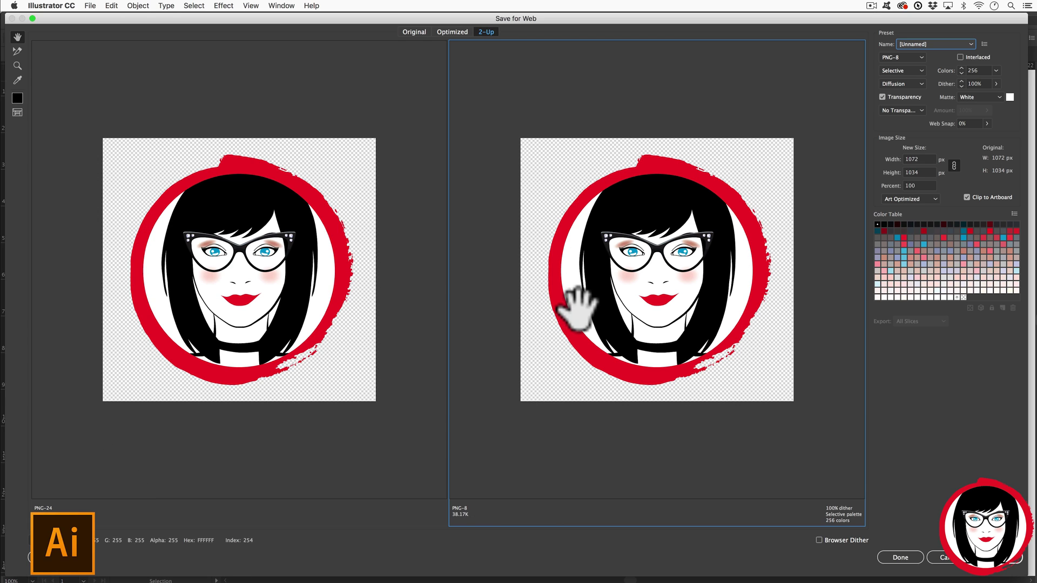
{"action": "left_click", "coordinate": [423, 404]}
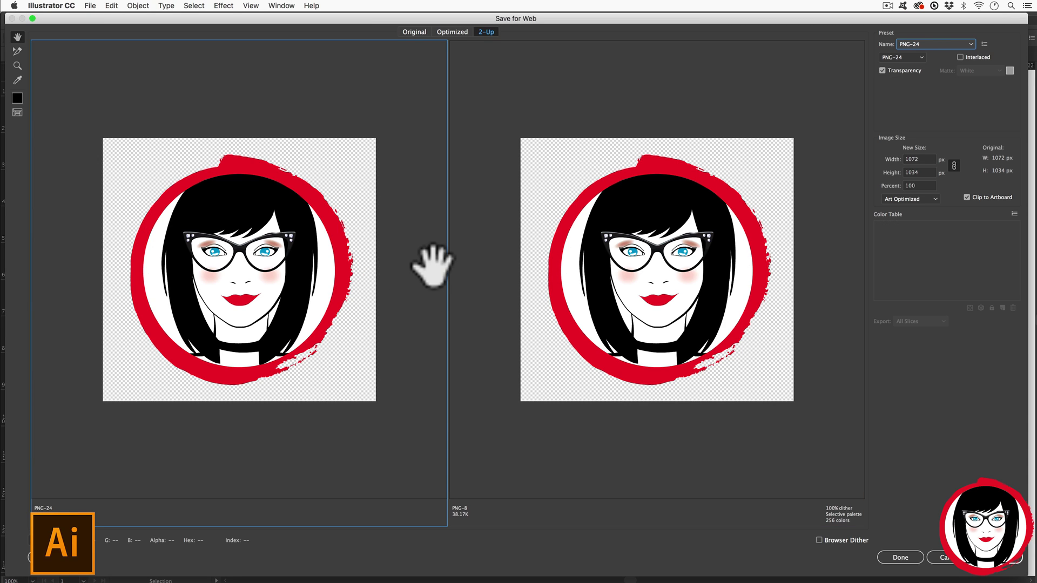
Activate the PNG-8 preview and save that version of the logo as graphicsgrrrl_logo in Images Only format.
{"action": "left_click", "coordinate": [471, 266]}
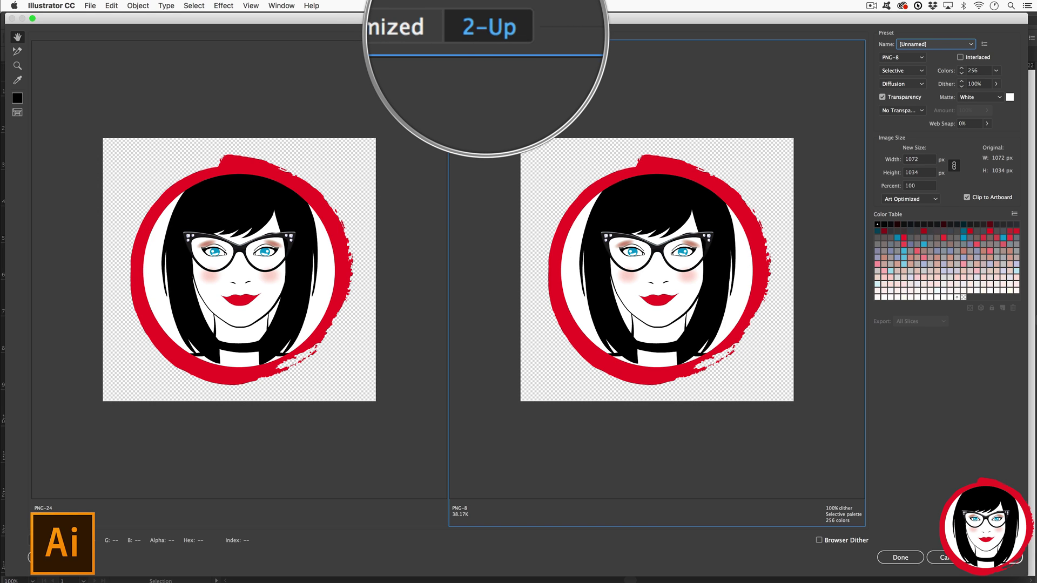
{"action": "key", "text": "Tab"}
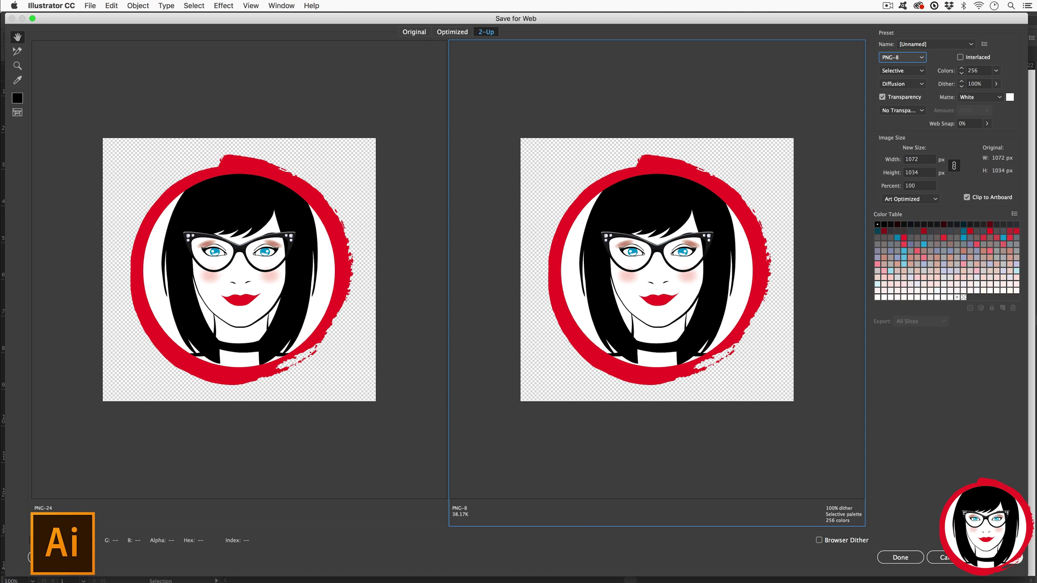
{"action": "key", "text": "Return"}
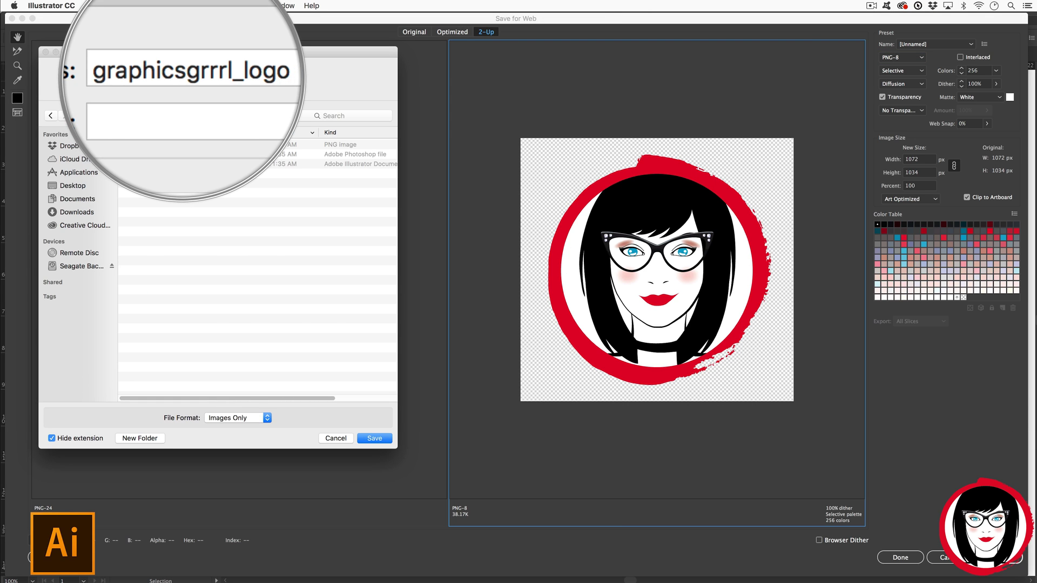
{"action": "key", "text": "Return"}
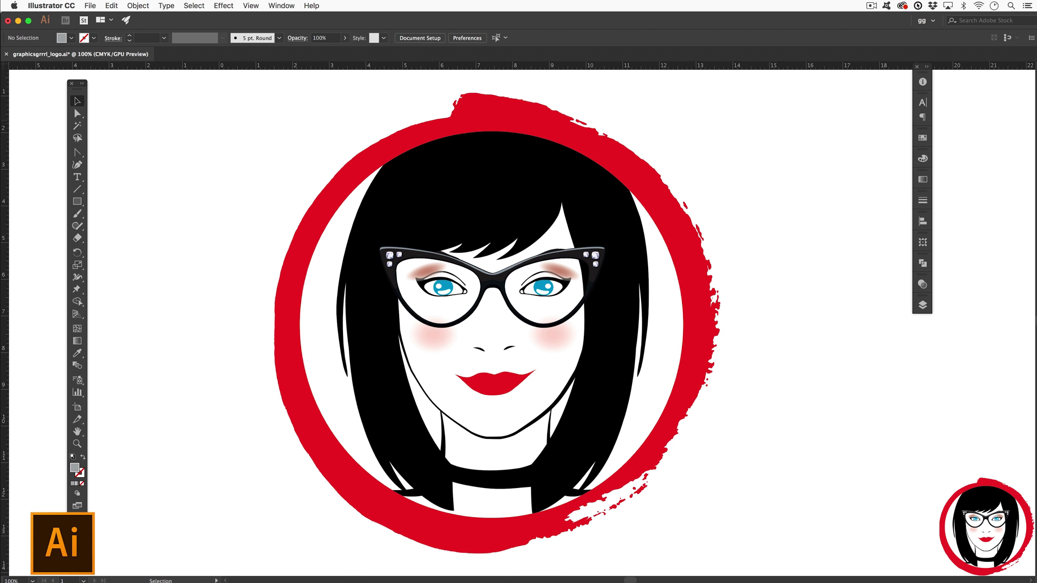
Reopen Save for Web (Legacy) for the logo to review its export file format options.
{"action": "left_click", "coordinate": [90, 6]}
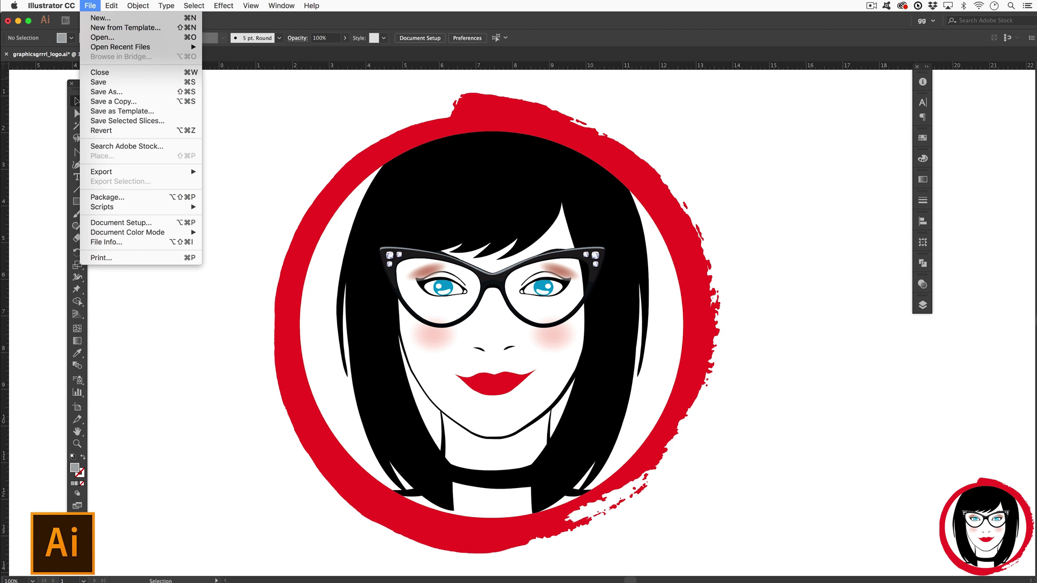
{"action": "mouse_move", "coordinate": [100, 171]}
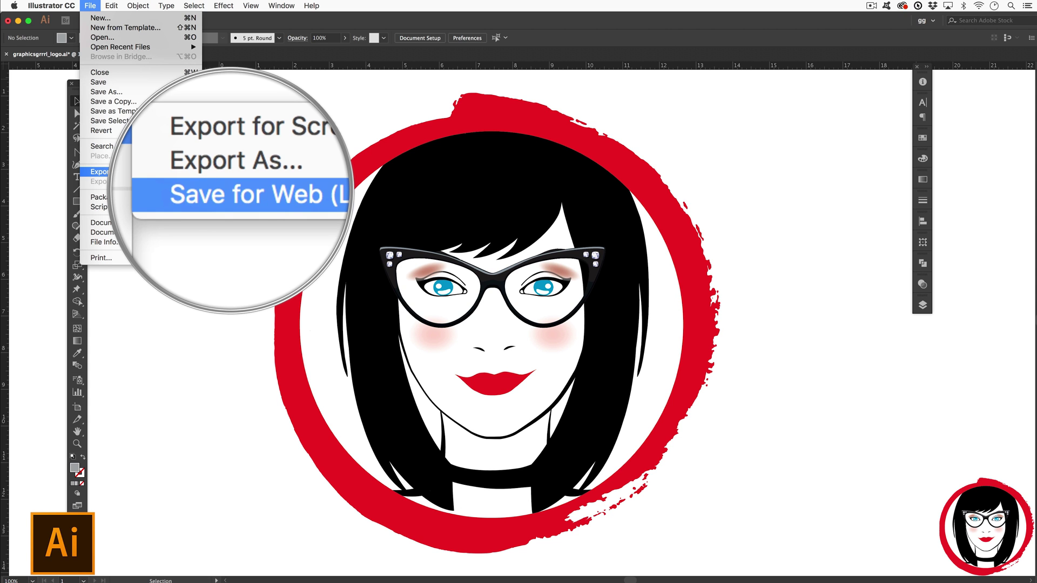
{"action": "left_click", "coordinate": [244, 193]}
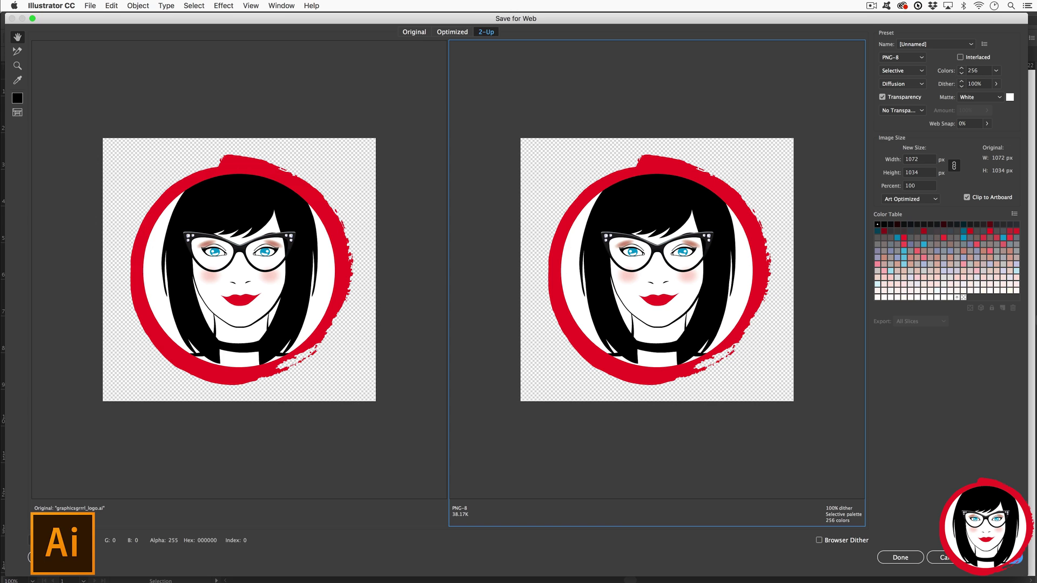
{"action": "left_click", "coordinate": [902, 57]}
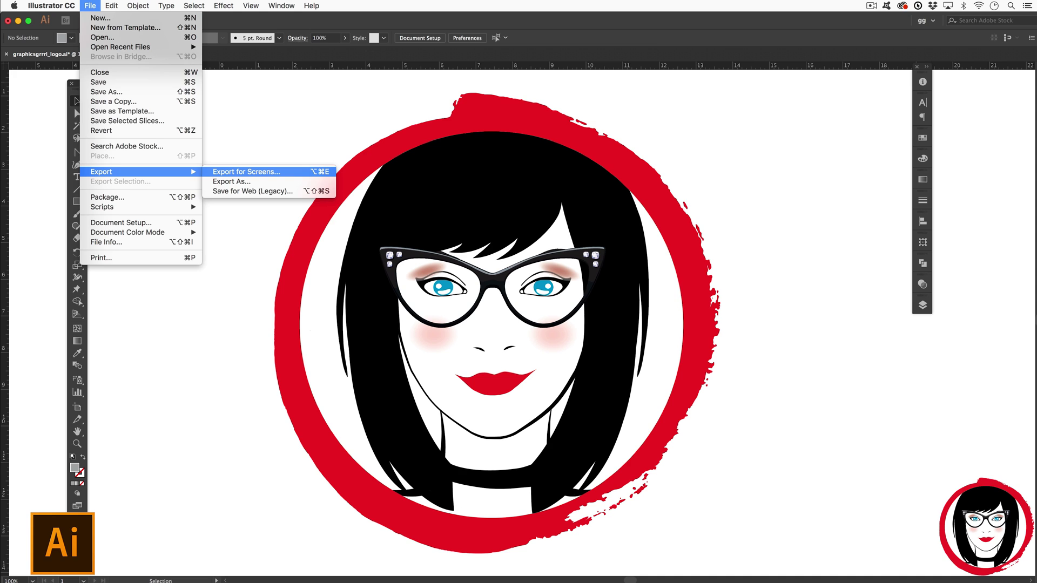
{"action": "left_click", "coordinate": [247, 171]}
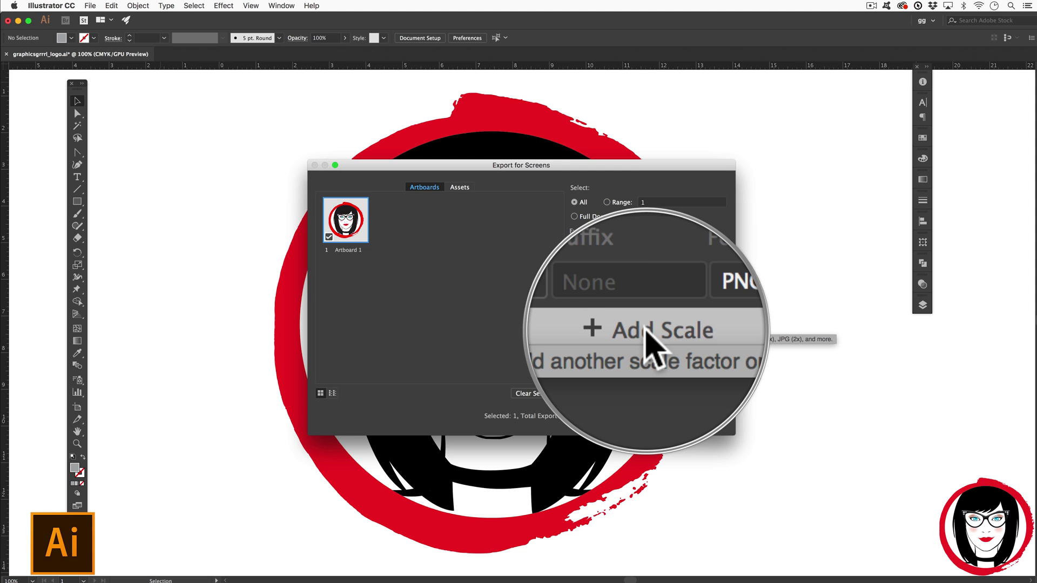
{"action": "left_click", "coordinate": [648, 332]}
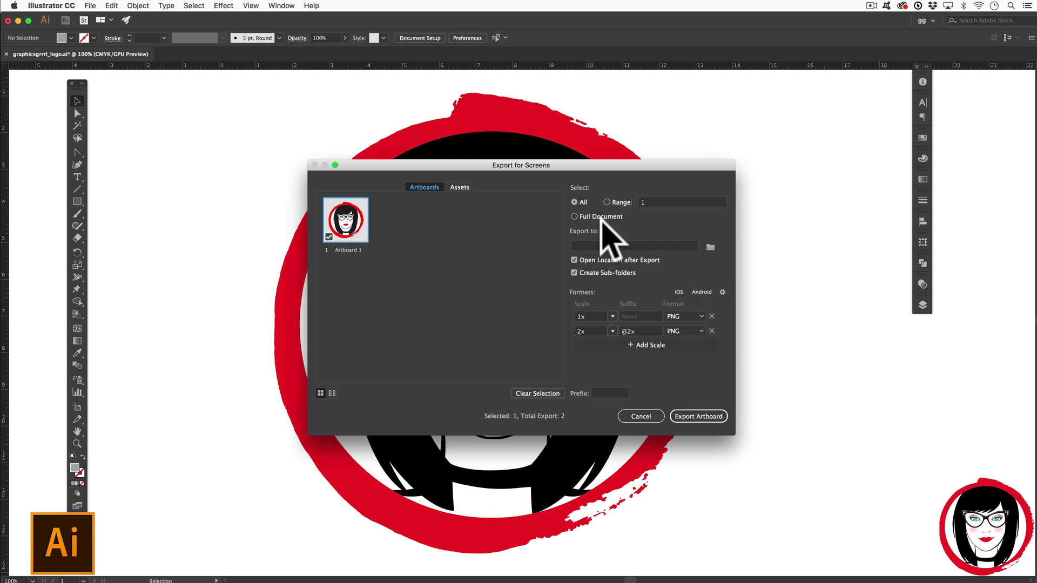
{"action": "key", "text": "Escape"}
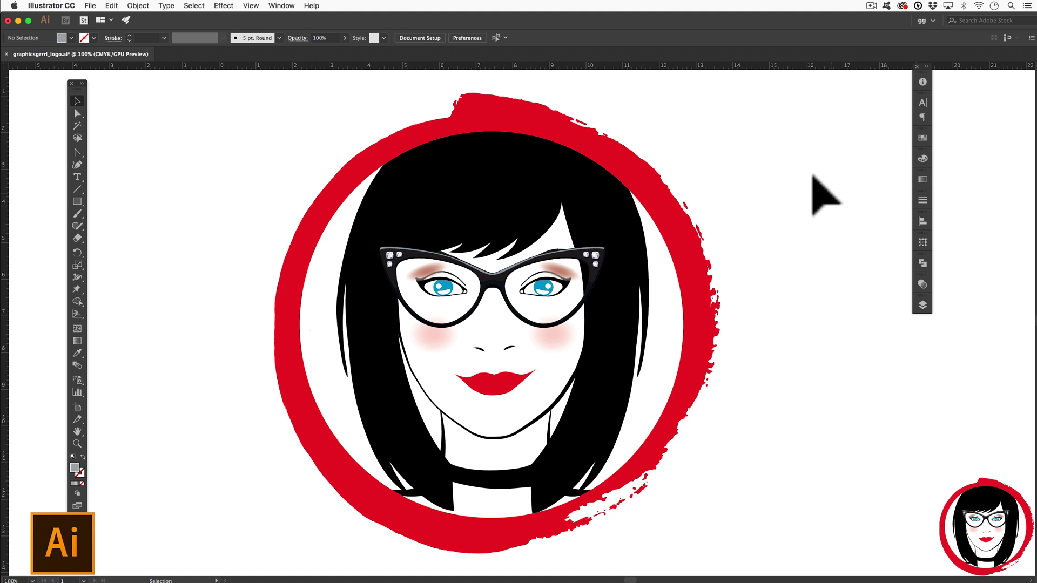
Export the logo with Export As in PNG (png) format as graphicsgrrrl_logo.png, with Use Artboards enabled.
{"action": "left_click", "coordinate": [90, 5]}
{"action": "mouse_move", "coordinate": [101, 171]}
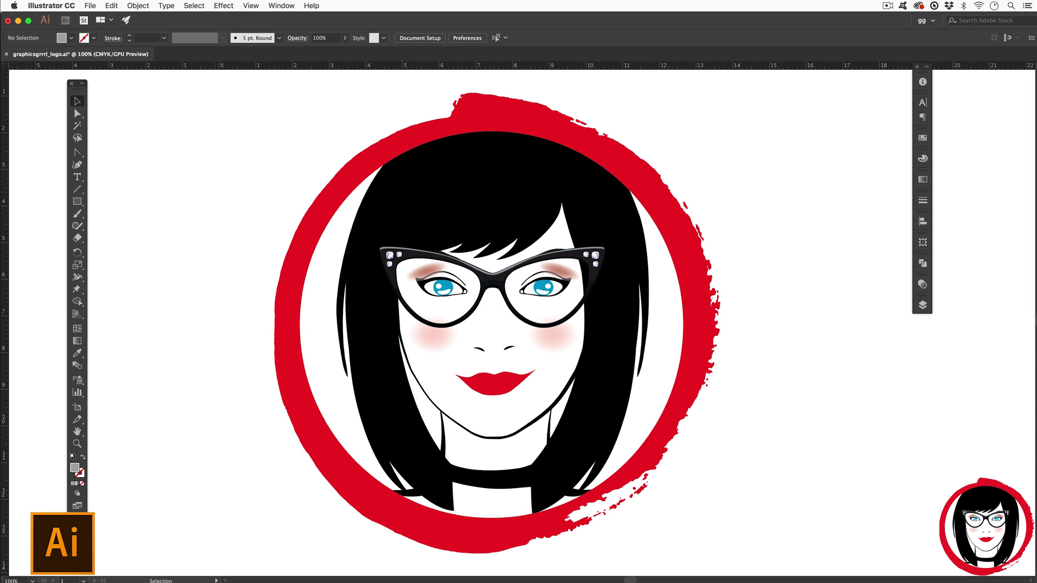
{"action": "left_click", "coordinate": [90, 5]}
{"action": "mouse_move", "coordinate": [108, 172]}
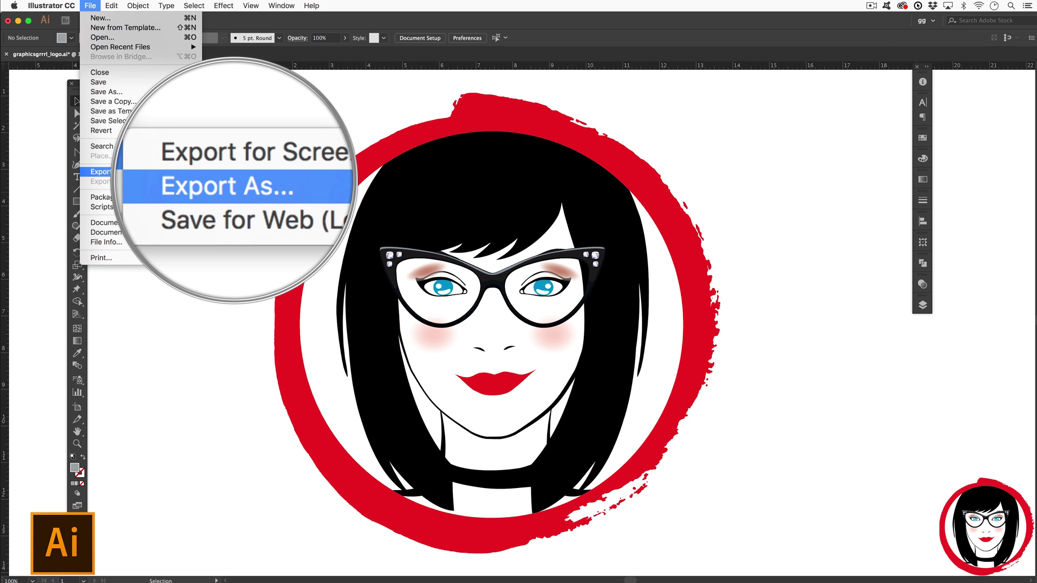
{"action": "left_click", "coordinate": [235, 185]}
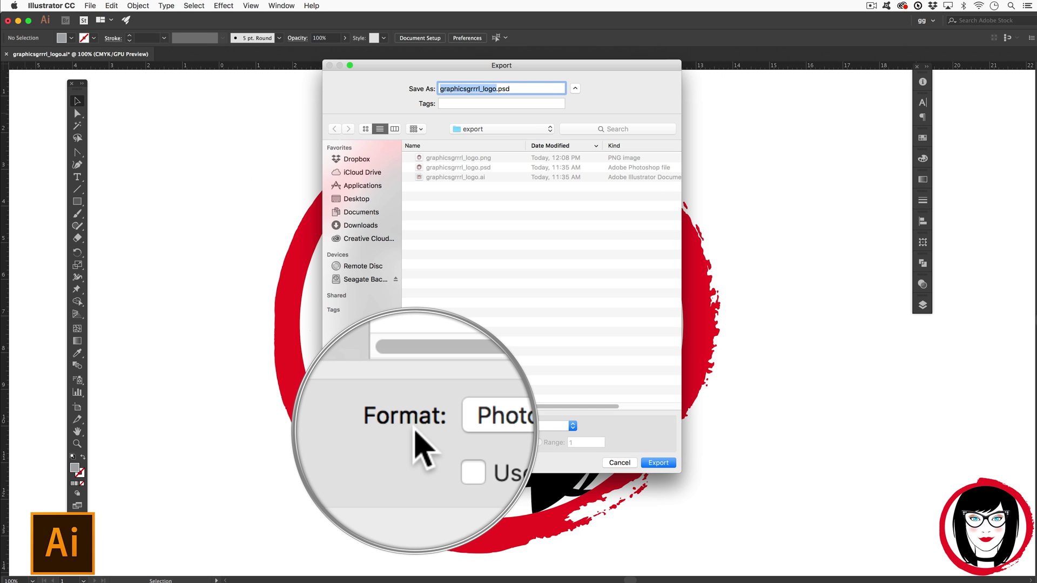
{"action": "left_click", "coordinate": [459, 426]}
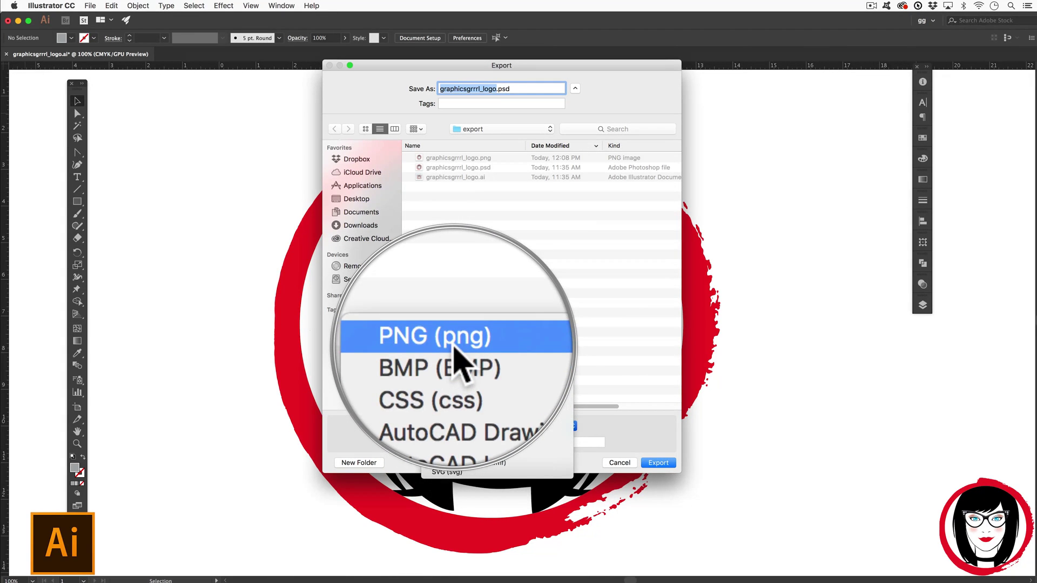
{"action": "left_click", "coordinate": [456, 373]}
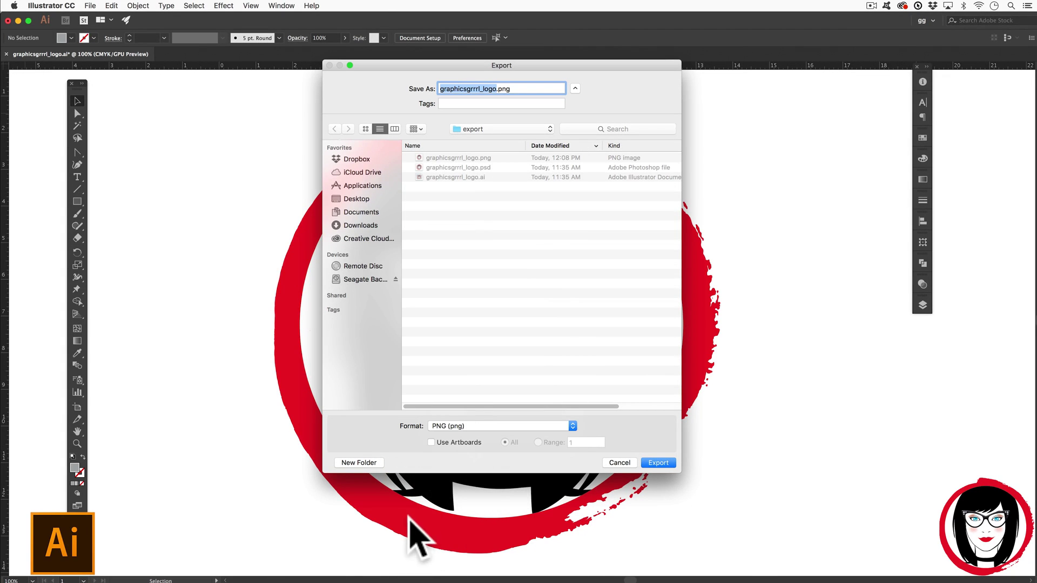
{"action": "left_click", "coordinate": [452, 444]}
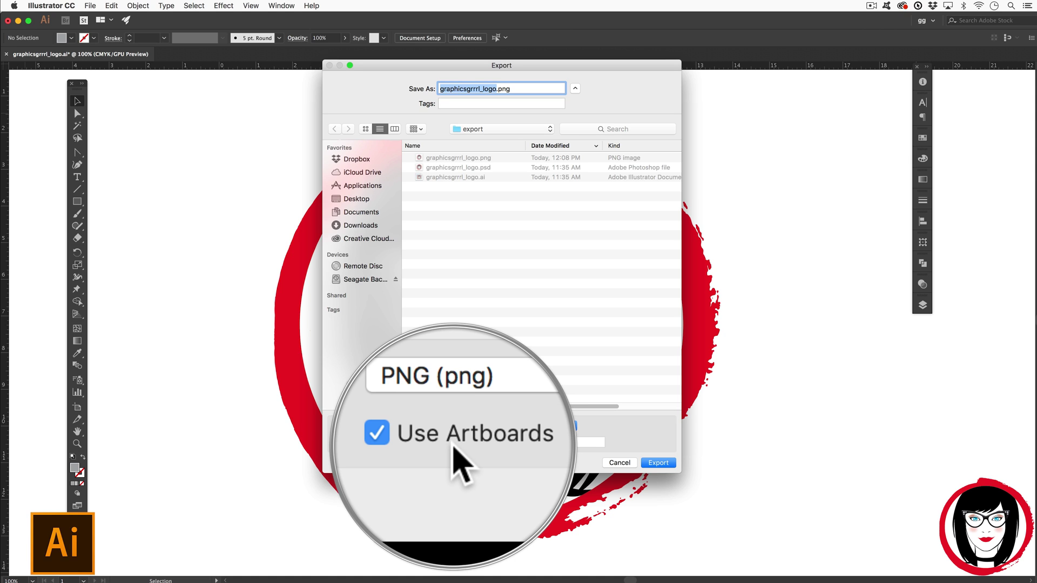
{"action": "left_click", "coordinate": [664, 464]}
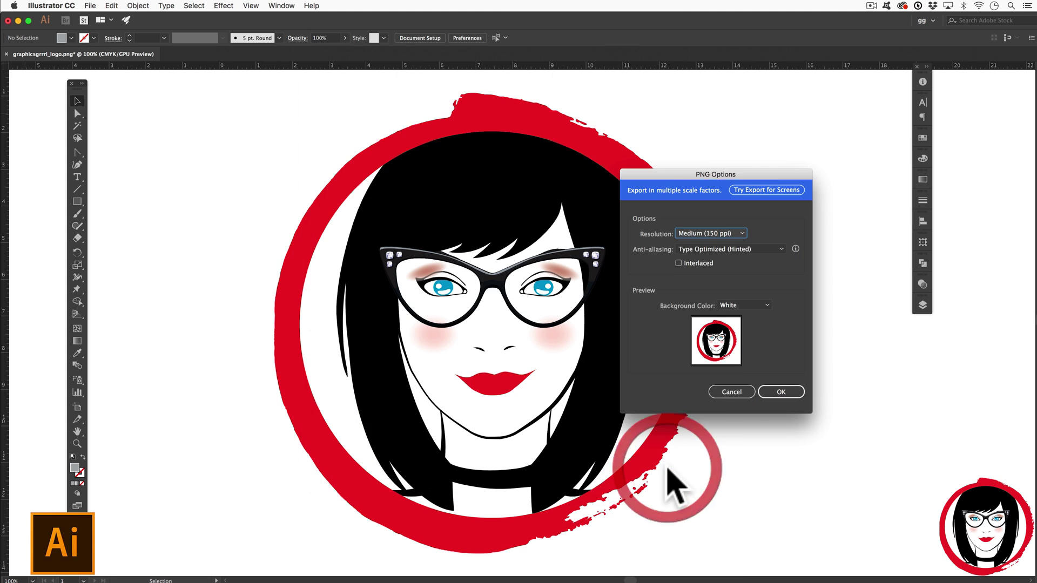
Set the PNG export resolution to High (300 ppi), moving the options dialog over the artwork.
{"action": "left_click_drag", "start_coordinate": [667, 187], "coordinate": [461, 200]}
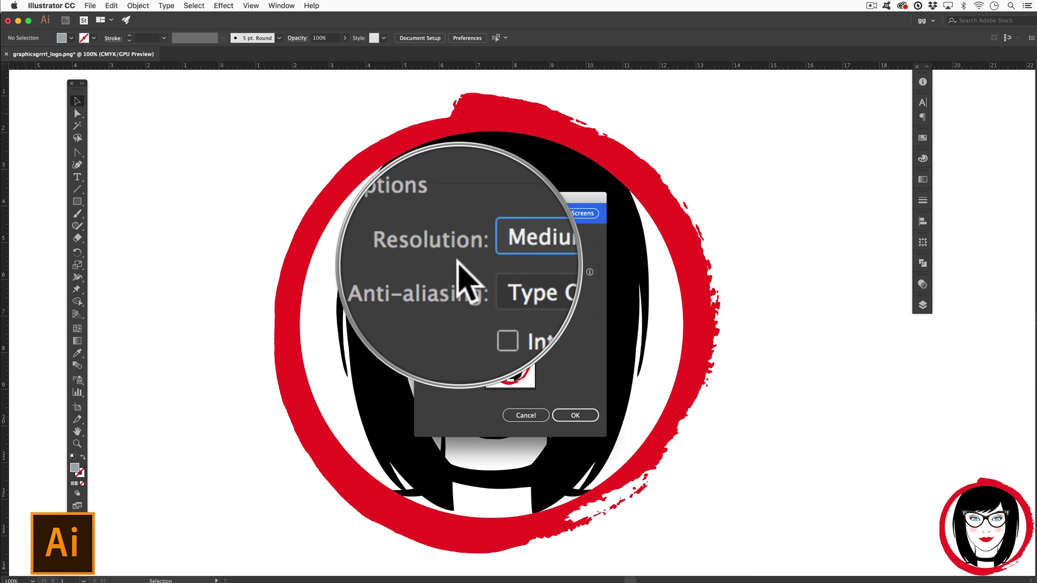
{"action": "left_click", "coordinate": [502, 257]}
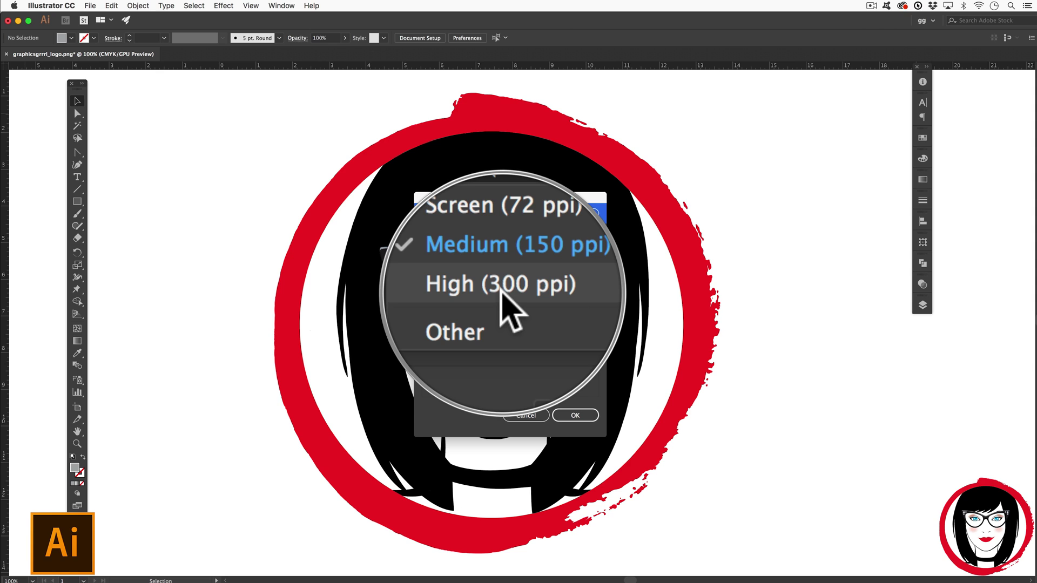
{"action": "left_click", "coordinate": [503, 270]}
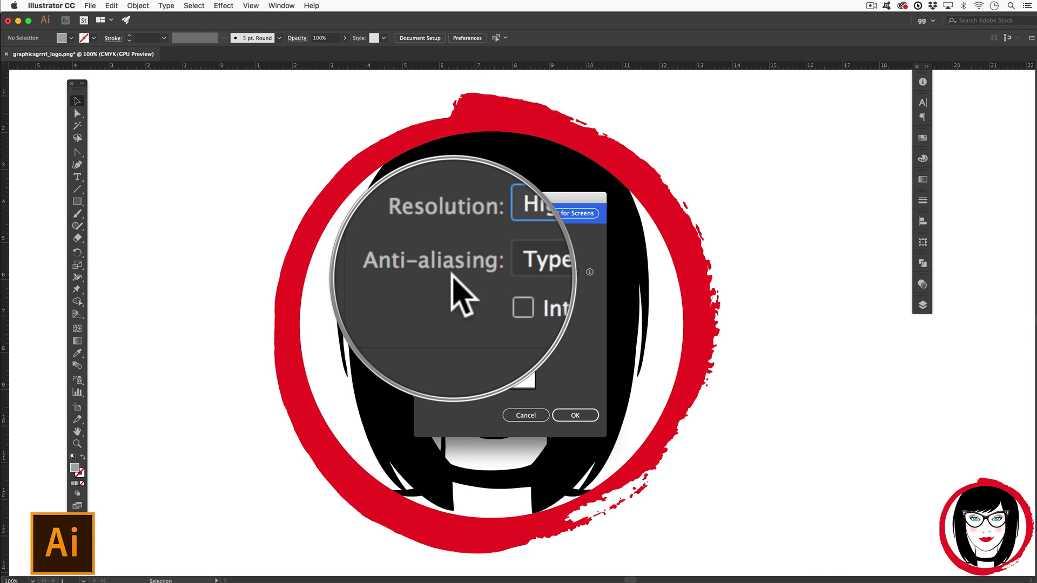
Try the Interlaced option, turn it back off, and set the PNG background color to Transparent.
{"action": "left_click", "coordinate": [478, 286]}
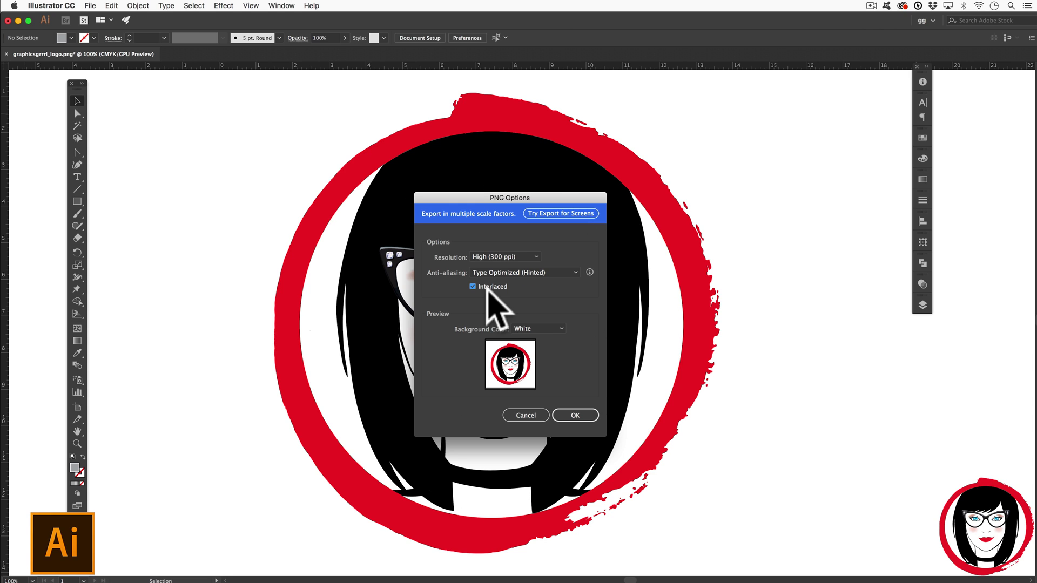
{"action": "left_click", "coordinate": [474, 286]}
{"action": "left_click", "coordinate": [527, 329]}
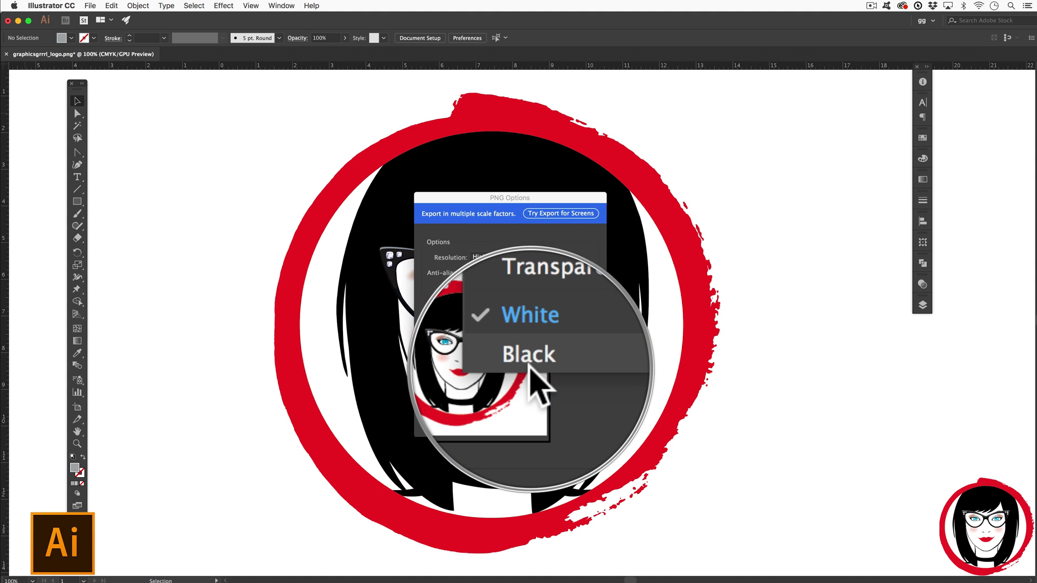
{"action": "left_click", "coordinate": [531, 332]}
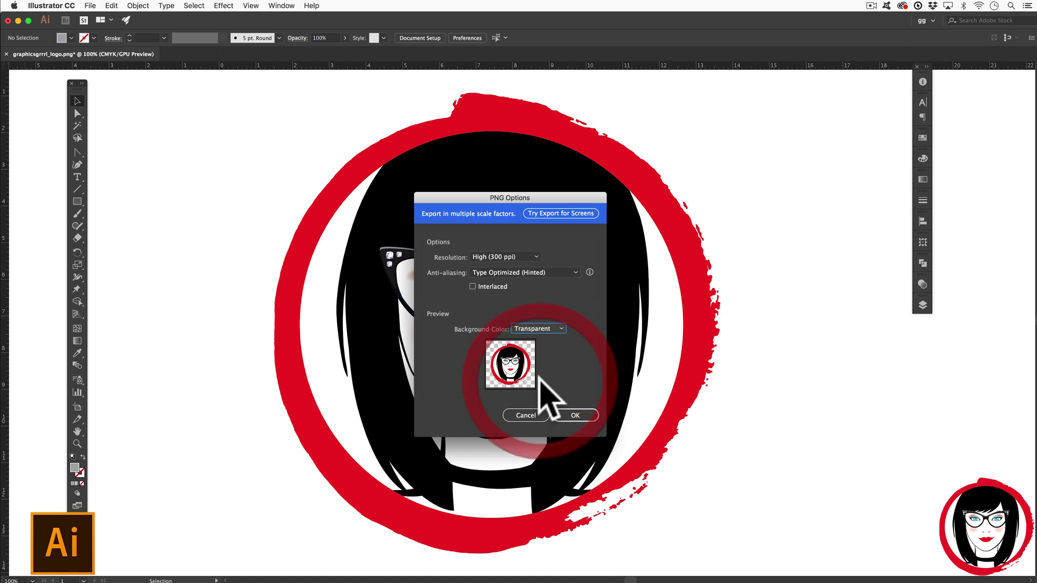
Try the Medium (150 ppi) resolution for the PNG and return it to High (300 ppi).
{"action": "left_click", "coordinate": [495, 257]}
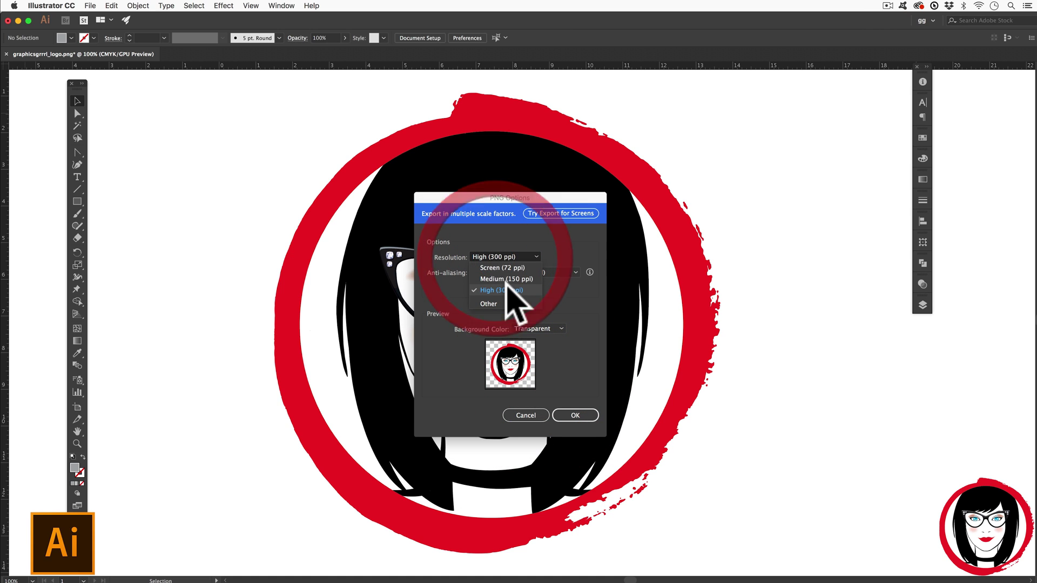
{"action": "left_click", "coordinate": [503, 275]}
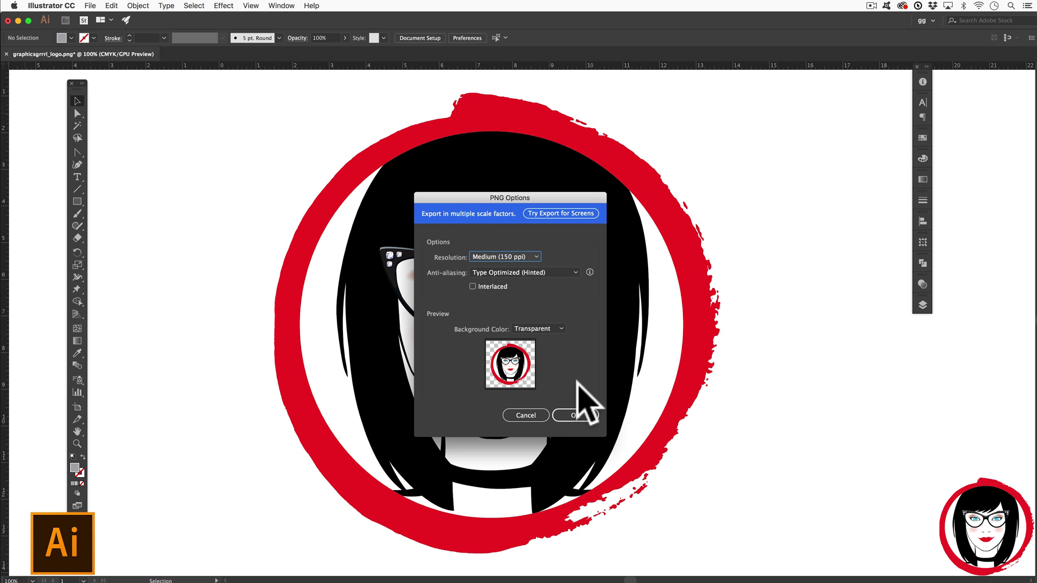
{"action": "key", "text": "Down"}
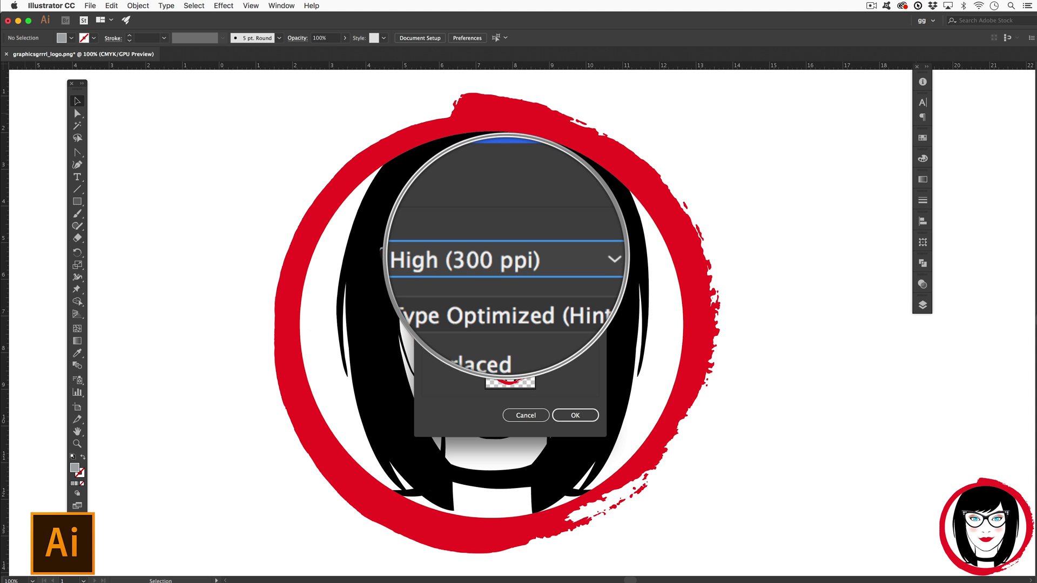